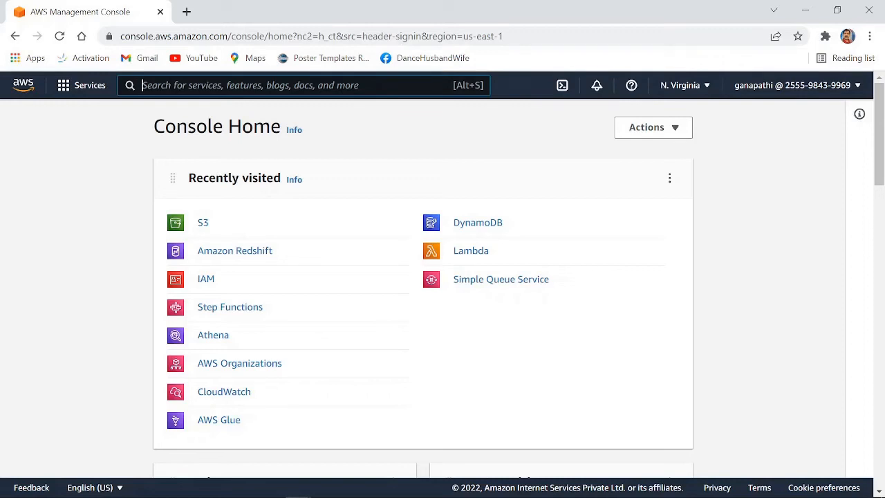
Find and open the S3 service, and start creating a new bucket
type("S3")
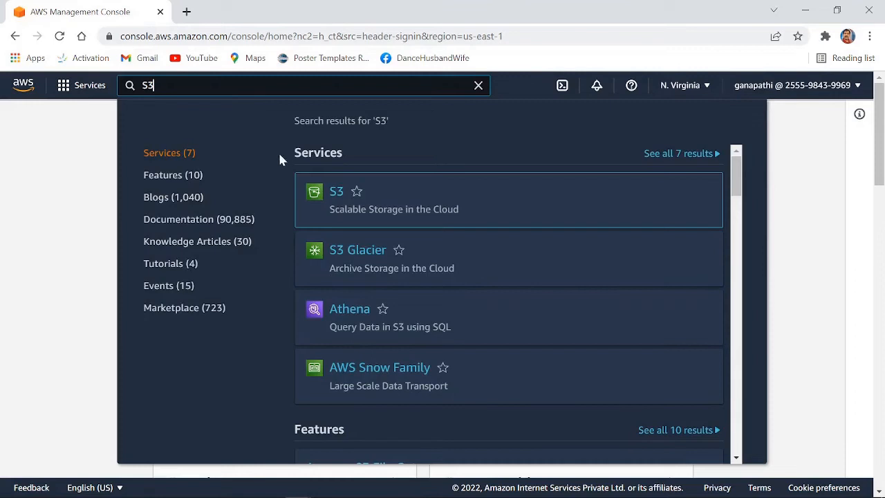
mouse_move(319, 219)
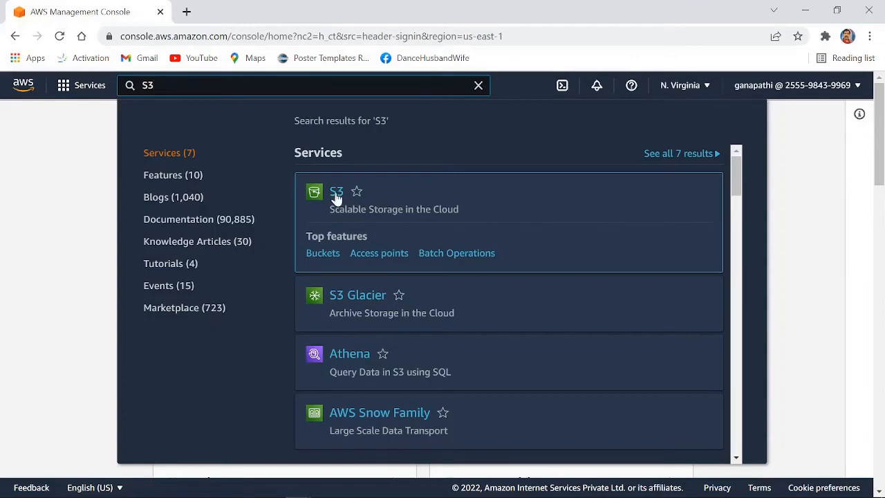
left_click(336, 197)
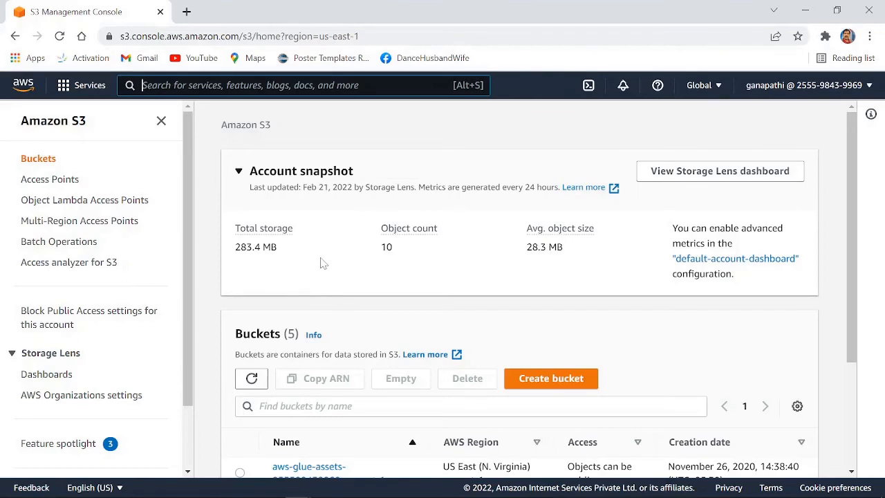
scroll(327, 265, "down", 1)
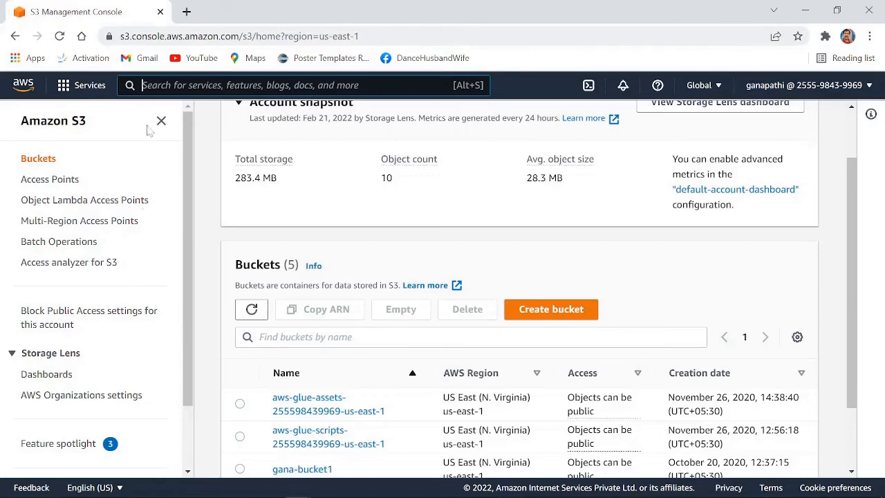
left_click(553, 310)
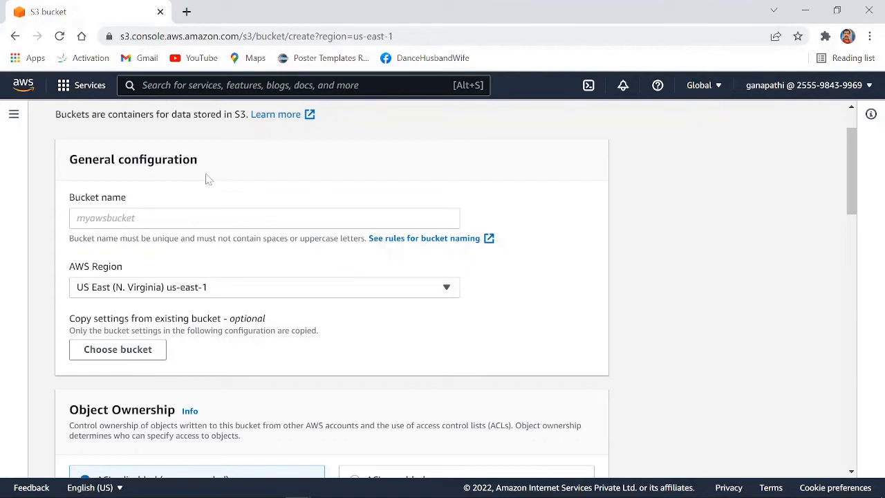
Look through the available AWS Regions and choose US East (N. Virginia) us-east-1 for the bucket
left_click(446, 288)
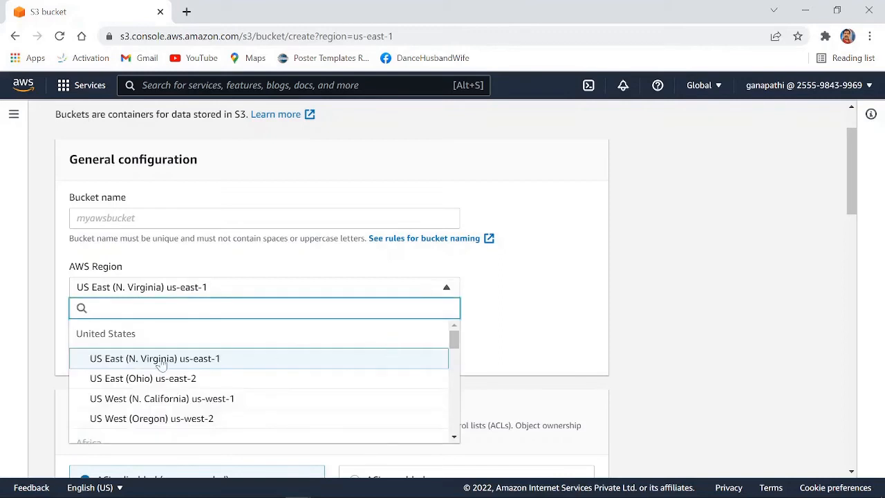
scroll(138, 370, "down", 2)
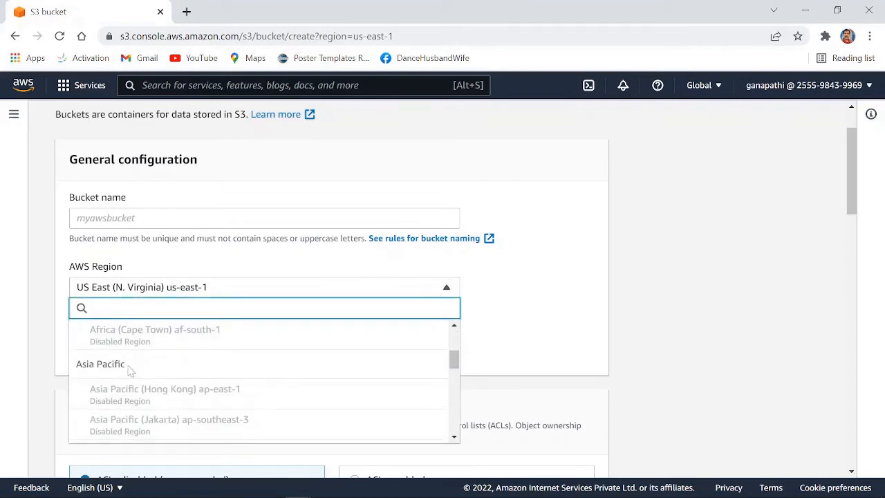
scroll(207, 365, "down", 5)
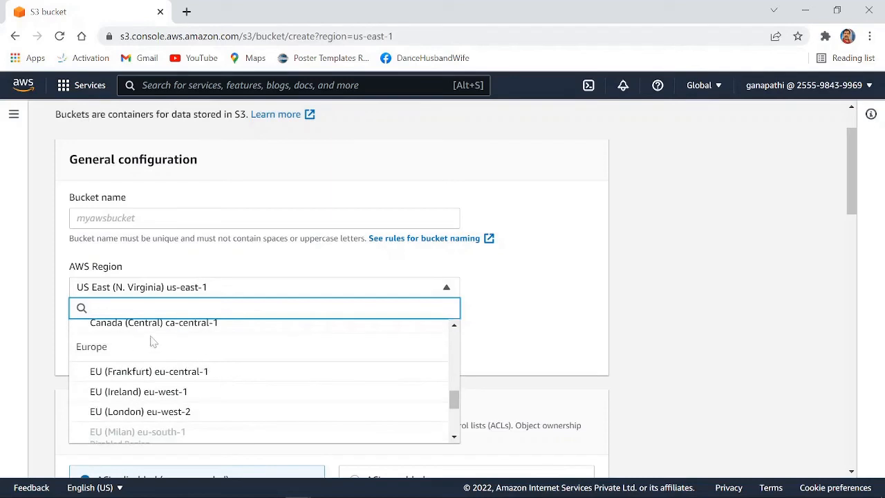
scroll(187, 376, "down", 3)
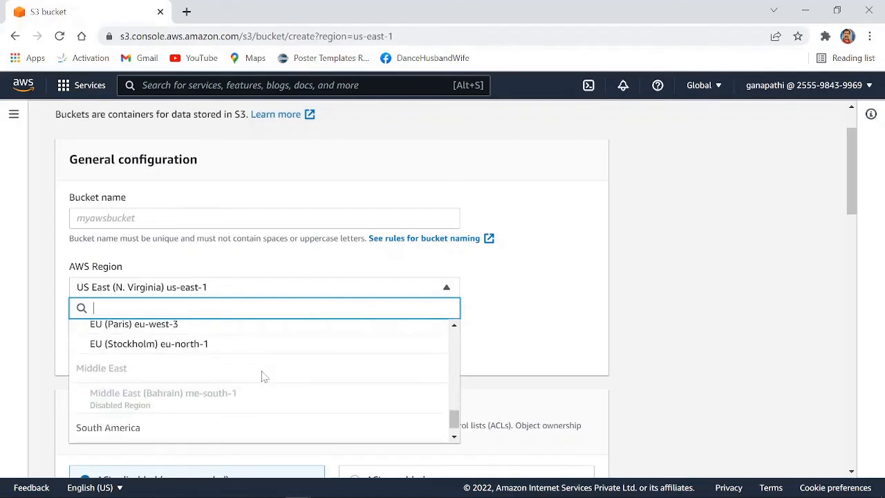
scroll(201, 373, "down", 1)
scroll(275, 378, "up", 7)
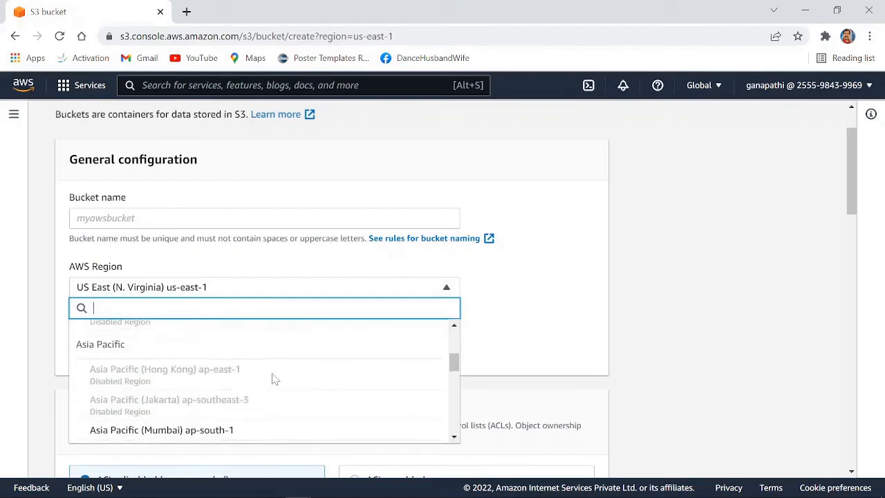
scroll(274, 379, "up", 3)
left_click(232, 359)
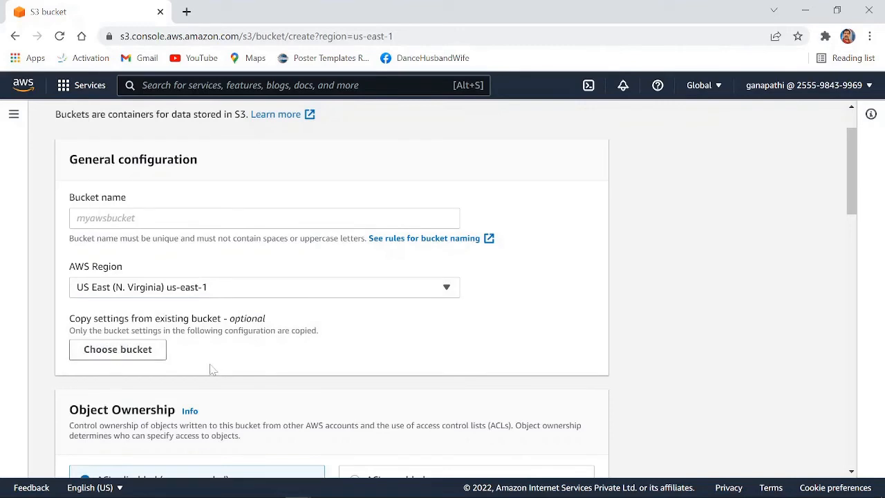
Enable Bucket Versioning for the new bucket
scroll(213, 368, "down", 1)
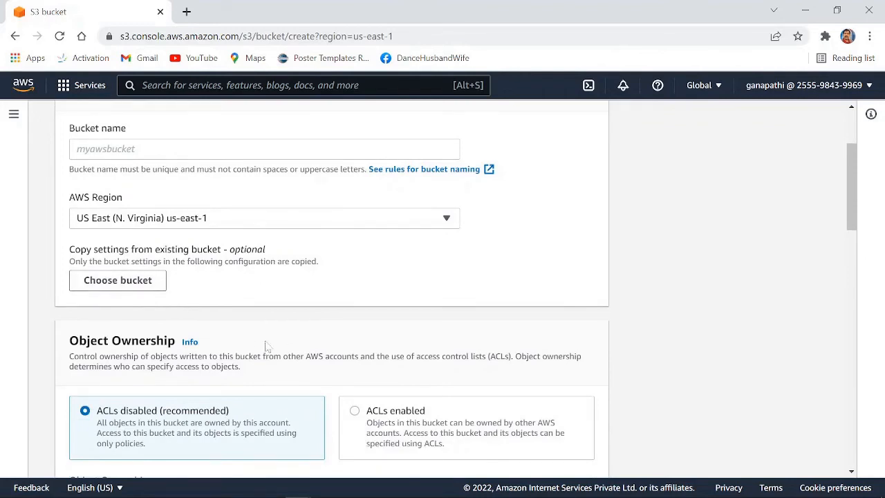
scroll(292, 352, "down", 1)
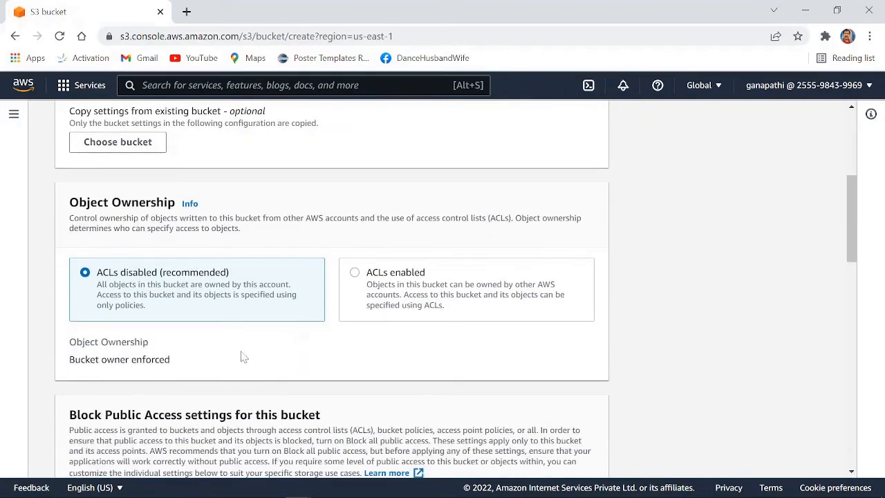
scroll(242, 355, "down", 1)
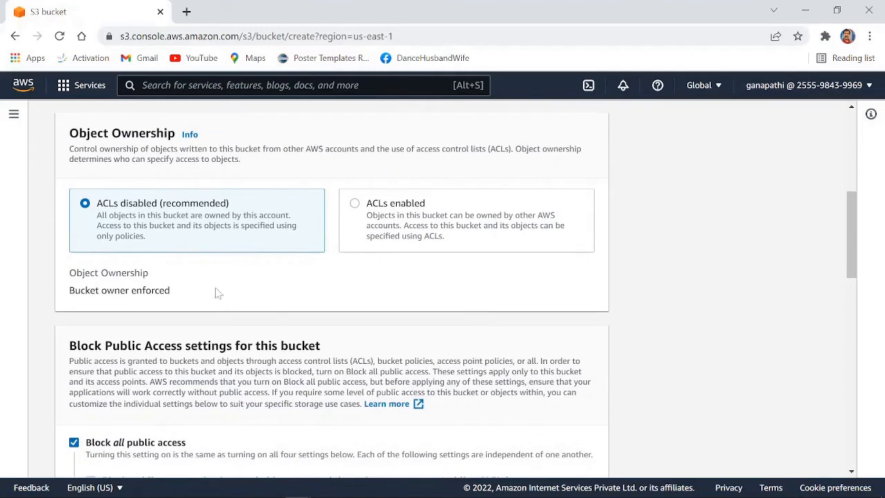
scroll(258, 312, "down", 1)
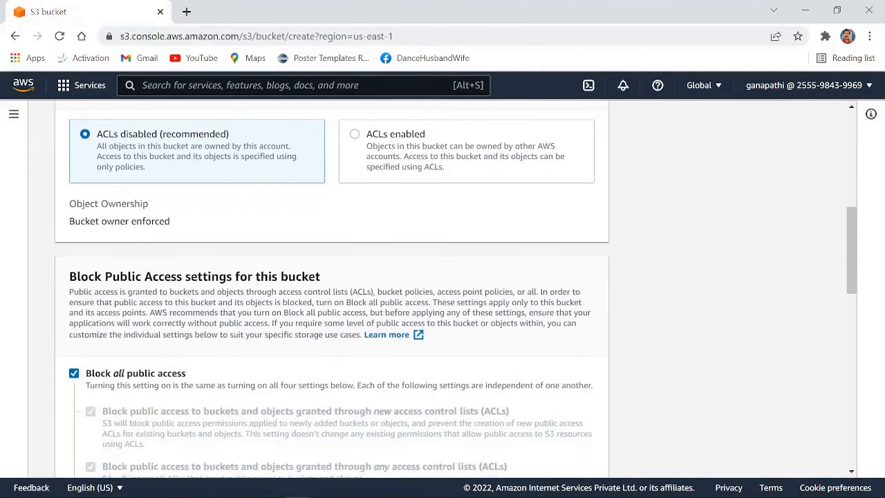
scroll(203, 336, "down", 3)
scroll(166, 290, "up", 1)
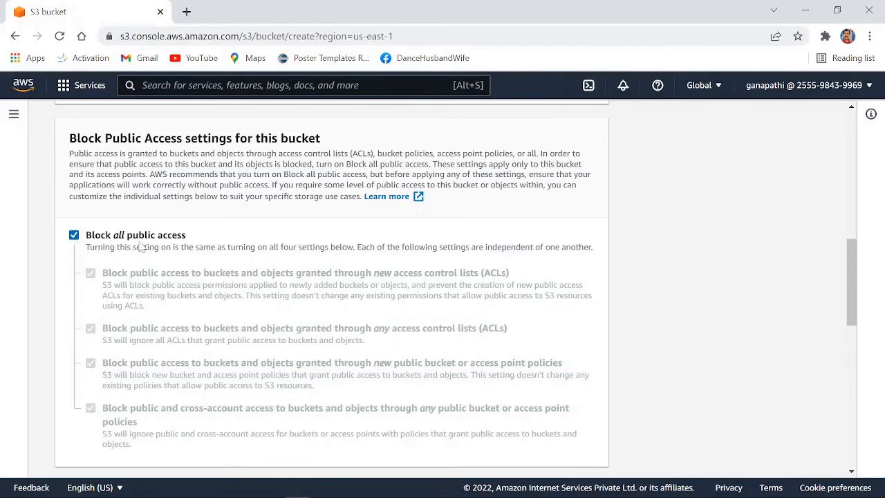
scroll(298, 345, "down", 3)
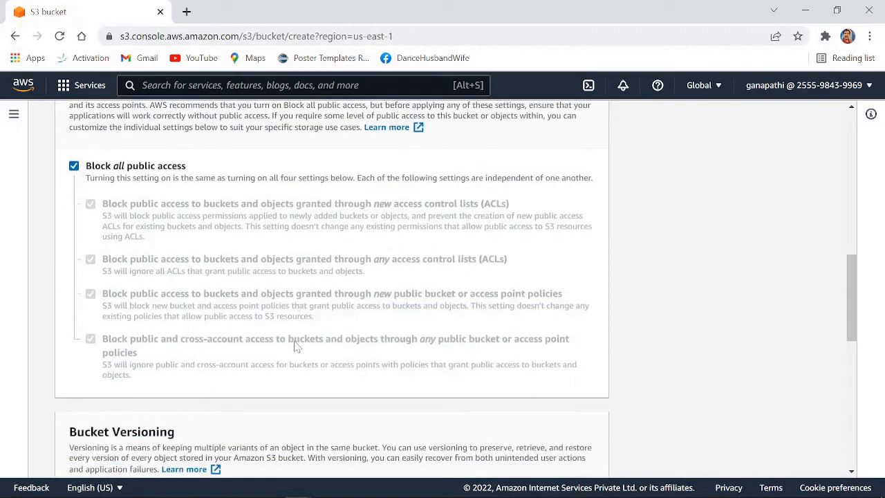
scroll(294, 345, "down", 1)
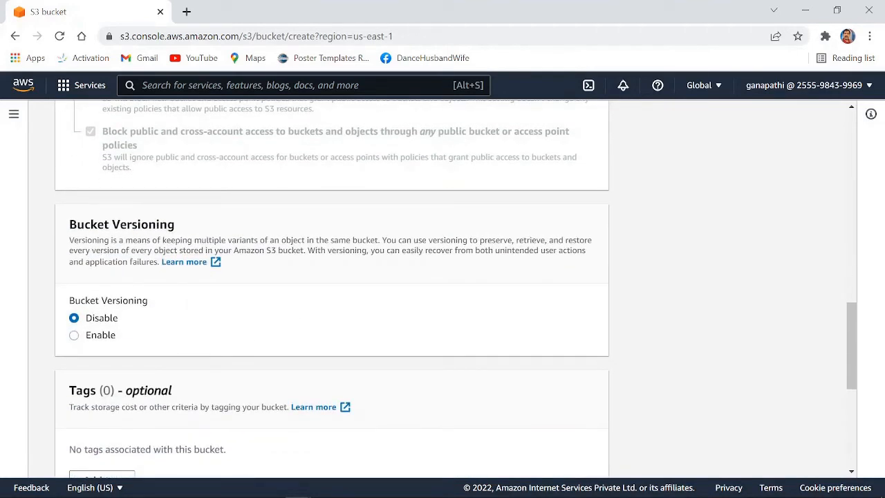
left_click(74, 335)
Add a bucket tag with the key "department" and the value "technical"
scroll(260, 324, "down", 2)
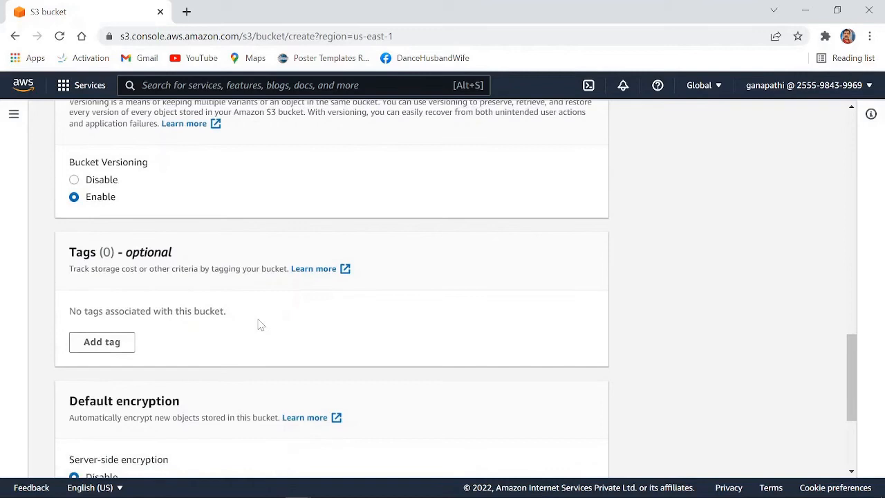
scroll(260, 324, "down", 1)
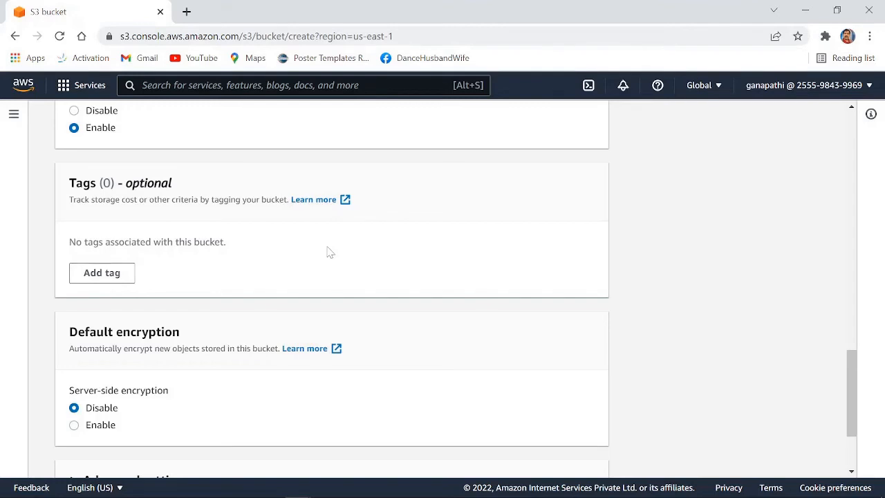
left_click(97, 276)
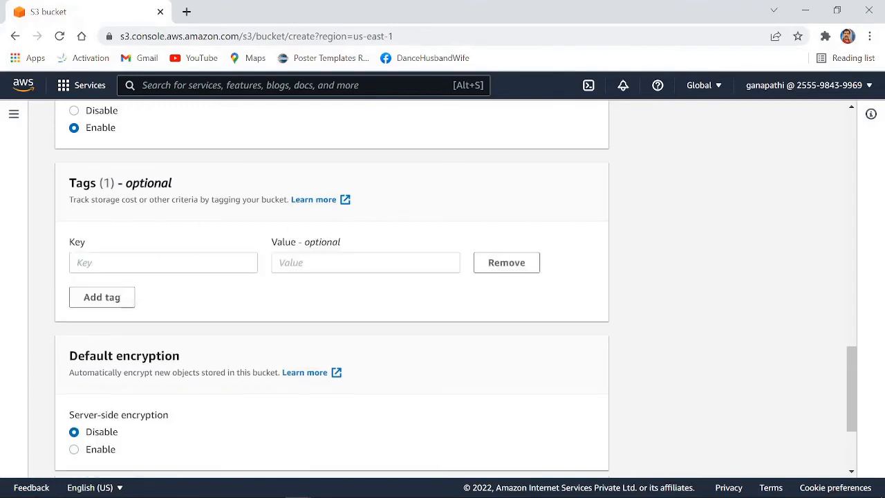
left_click(114, 263)
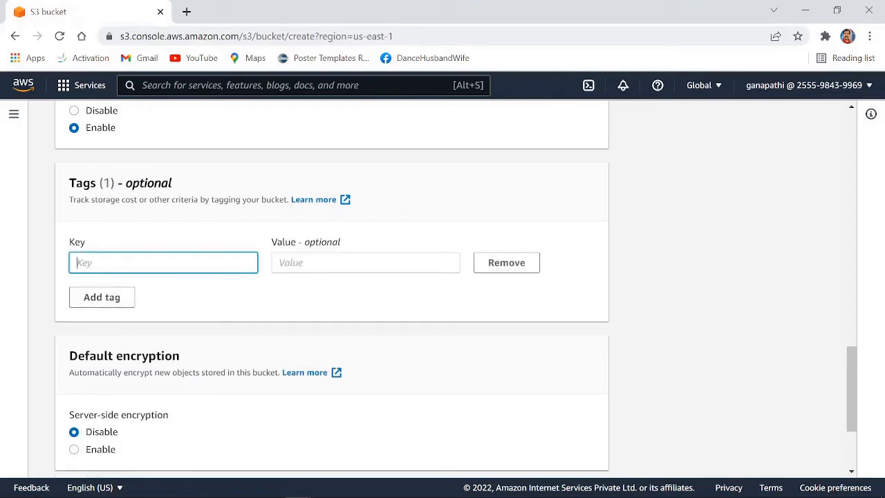
type("dedpa")
key("BackSpace")
key("BackSpace")
type("partment")
key("Tab")
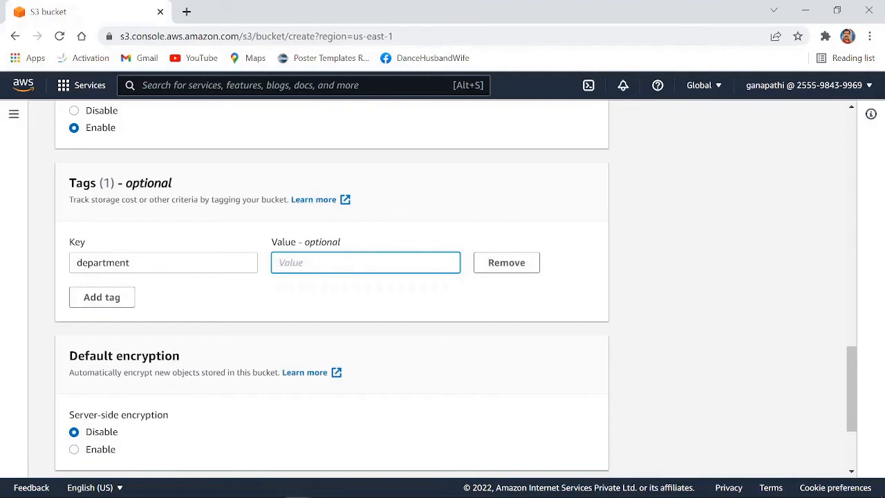
type("technical")
Add a second bucket tag with the key "responsible" and the responsible person's first name as its value
left_click(87, 301)
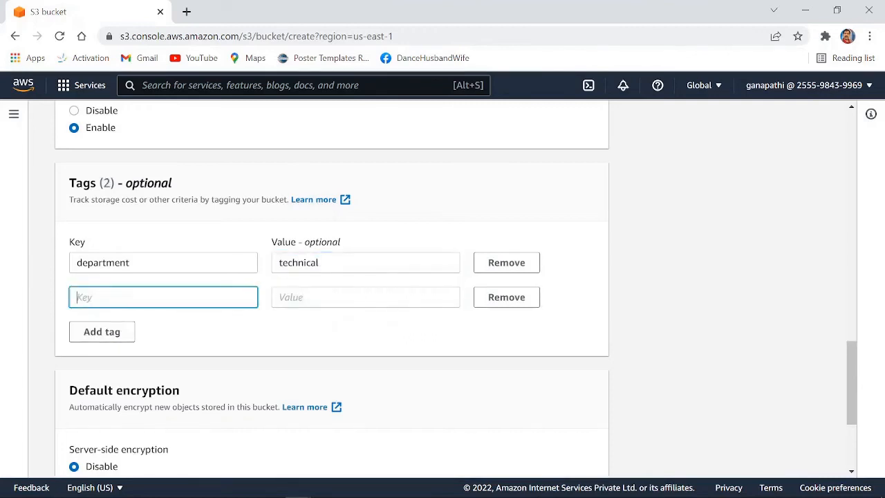
type("responsible")
key("Tab")
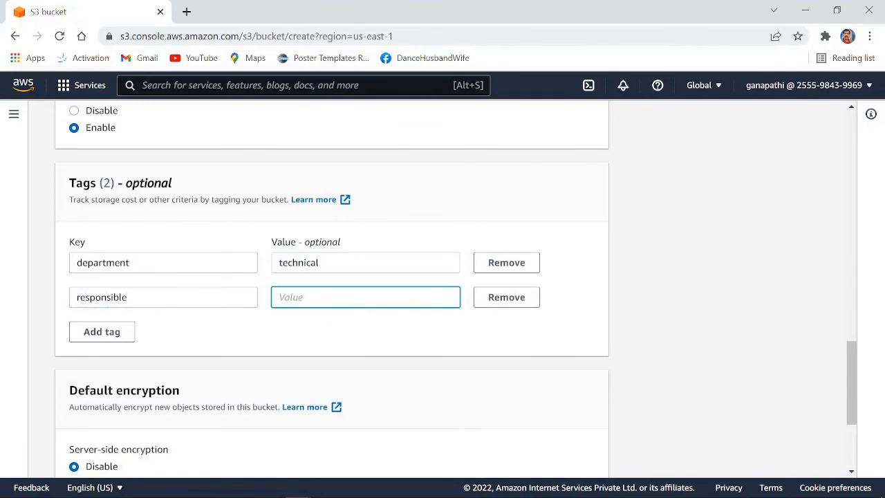
type("James")
Enable default server-side encryption with an AWS Key Management Service key (SSE-KMS) as the encryption key type
scroll(298, 318, "down", 1)
scroll(233, 300, "down", 4)
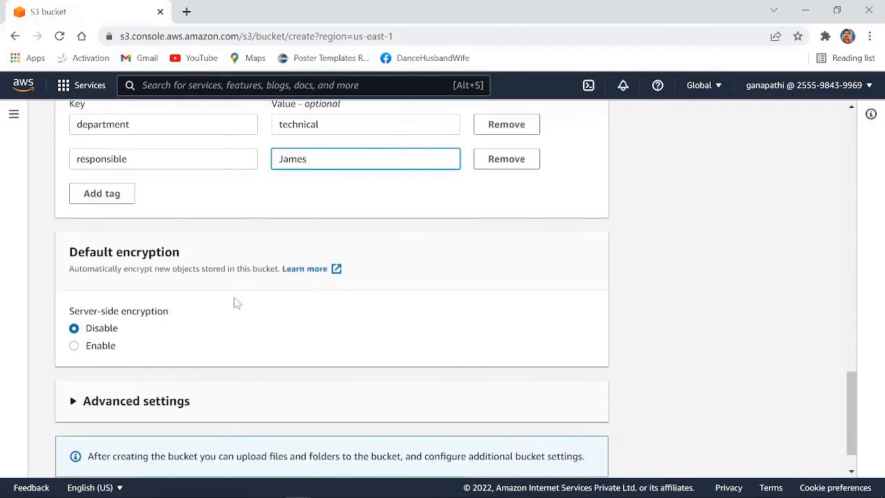
scroll(228, 311, "down", 2)
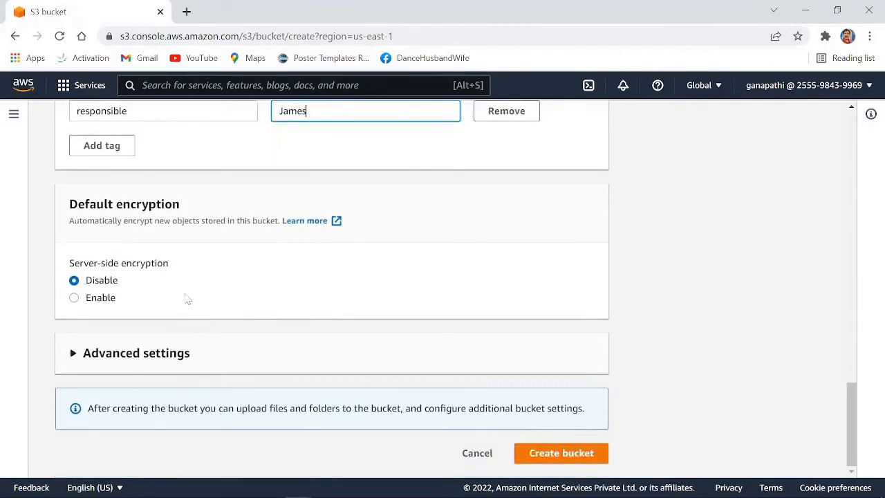
left_click(73, 298)
scroll(208, 297, "down", 1)
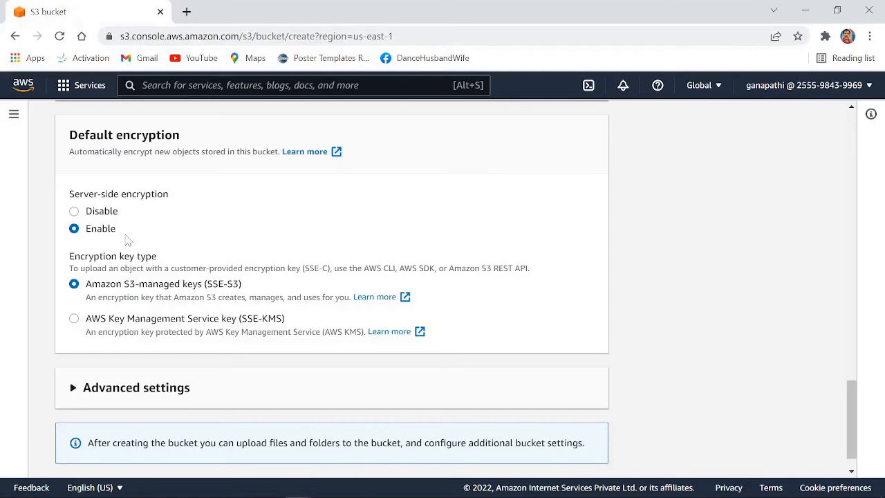
scroll(150, 234, "down", 1)
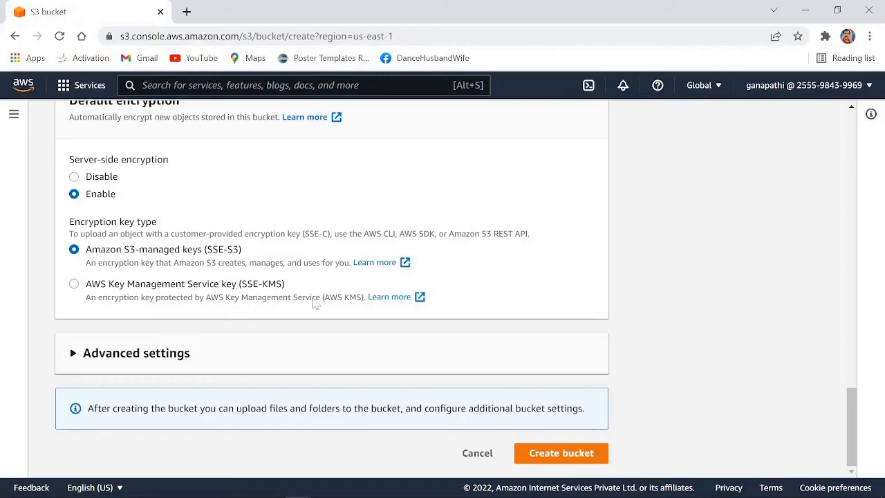
left_click(74, 285)
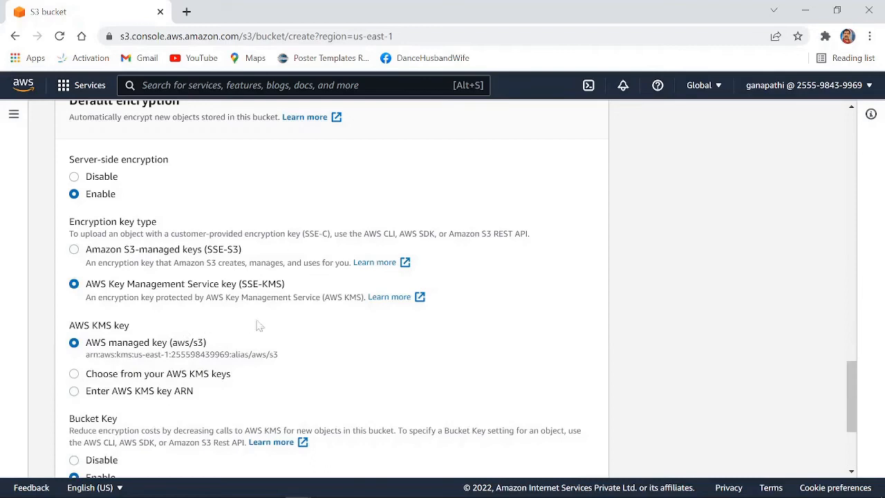
Review the AWS KMS key and Bucket Key options, and expand the advanced settings to view Object Lock
scroll(326, 337, "down", 1)
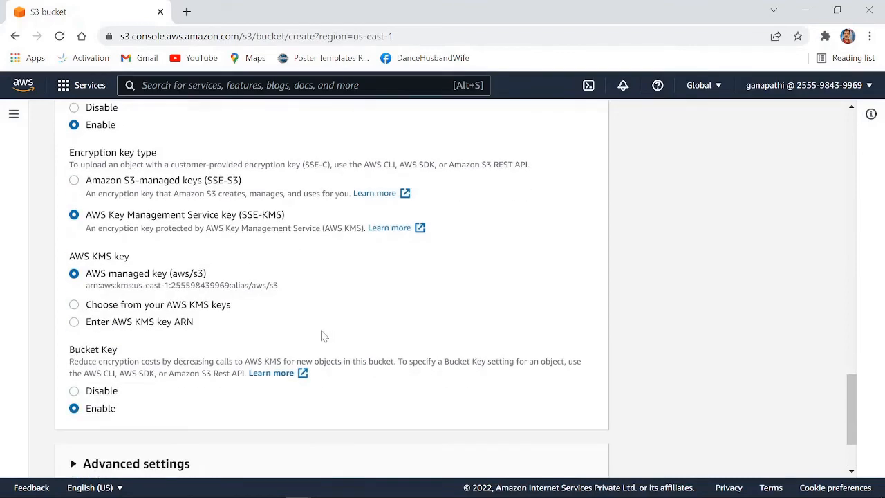
scroll(320, 328, "down", 1)
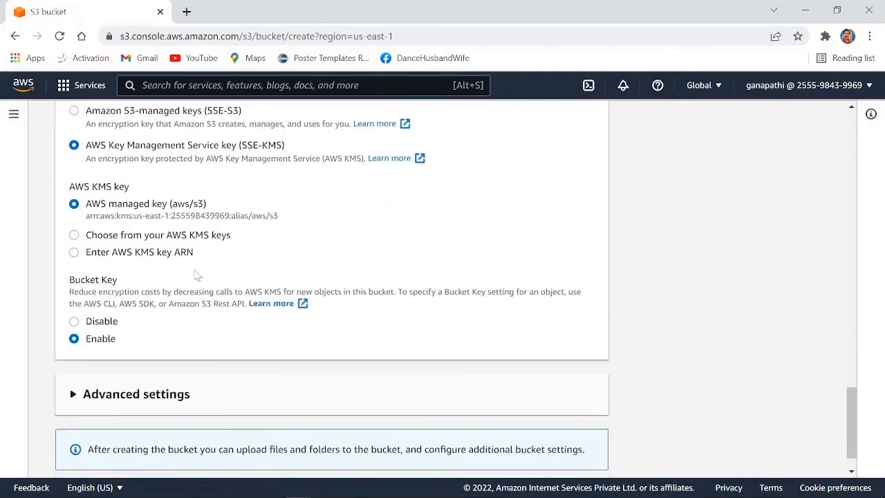
scroll(196, 277, "down", 1)
scroll(184, 296, "up", 1)
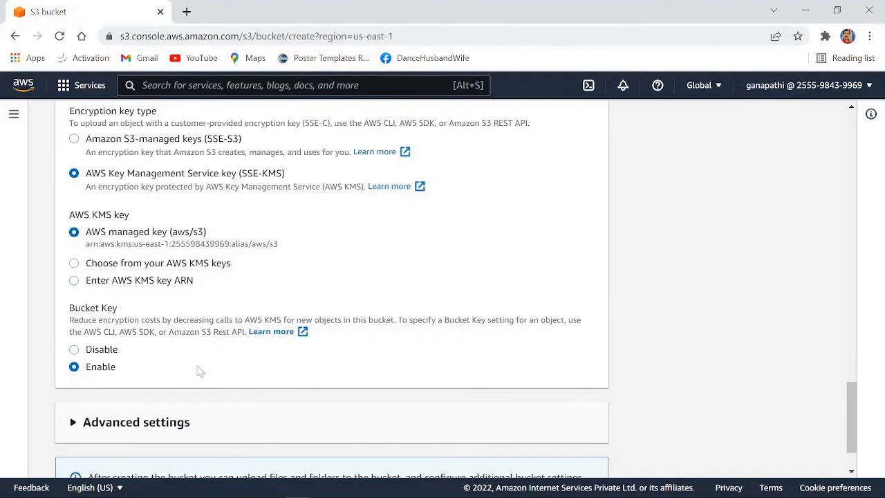
scroll(199, 370, "down", 1)
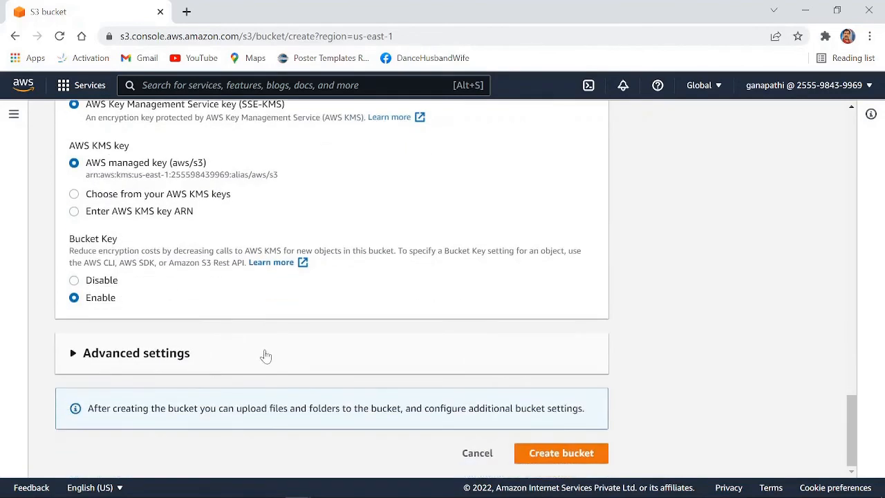
left_click(73, 356)
scroll(187, 352, "down", 3)
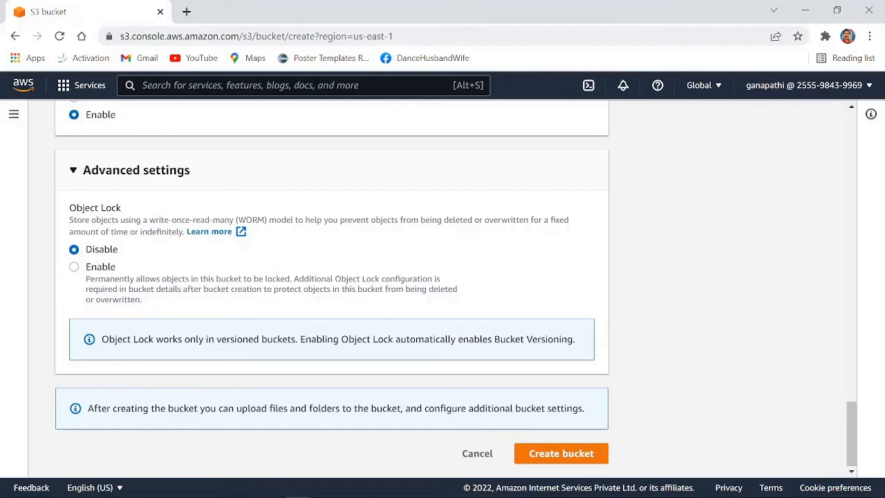
Try to create the bucket with the configured settings and enter "myawsbucket" as its bucket name
left_click(553, 462)
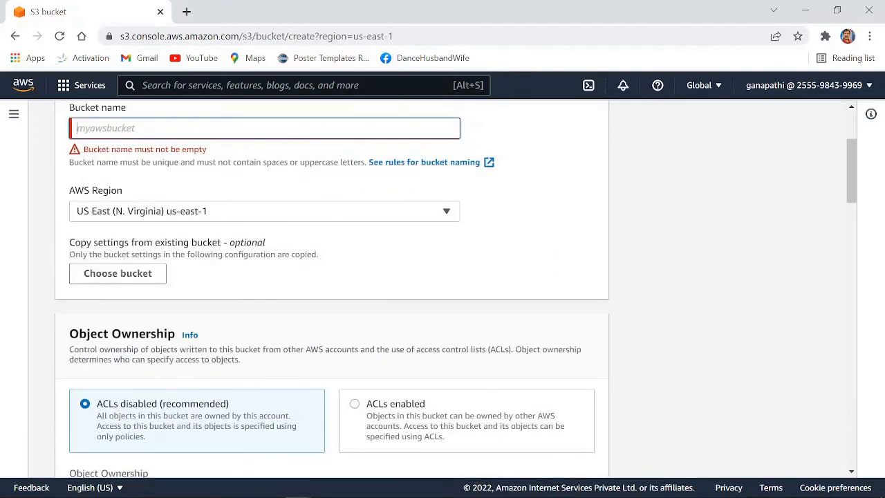
type("mya")
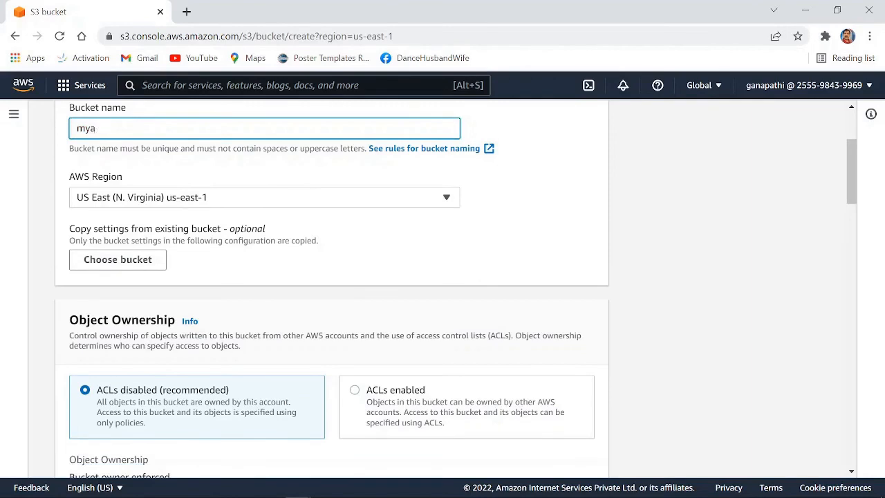
type("wsbucket")
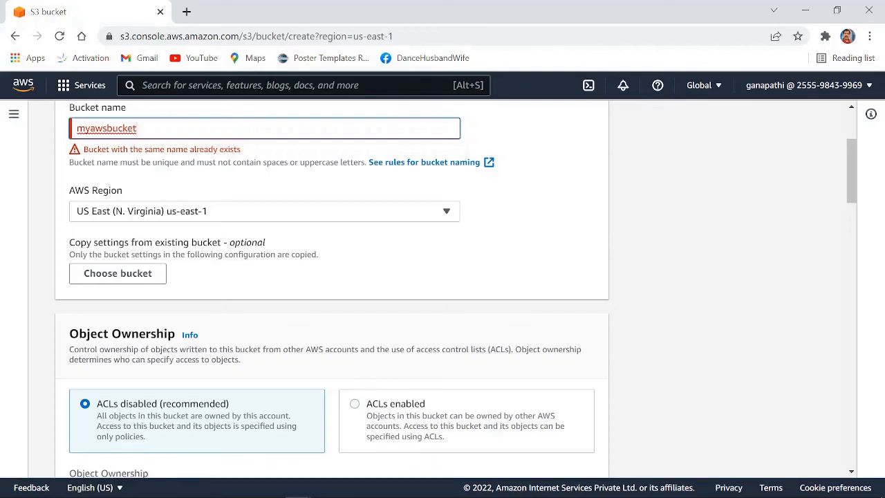
Try "Myawsbucket" as the bucket name and clear the entry again
double_click(108, 128)
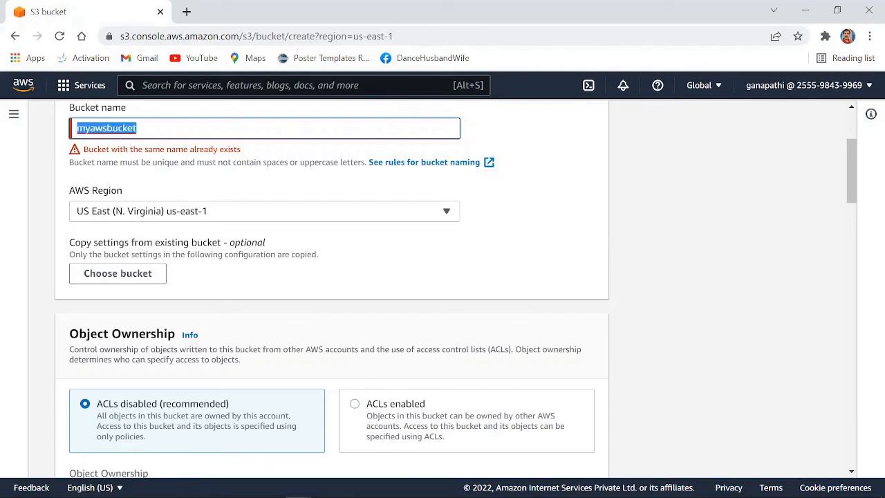
type("Myaws")
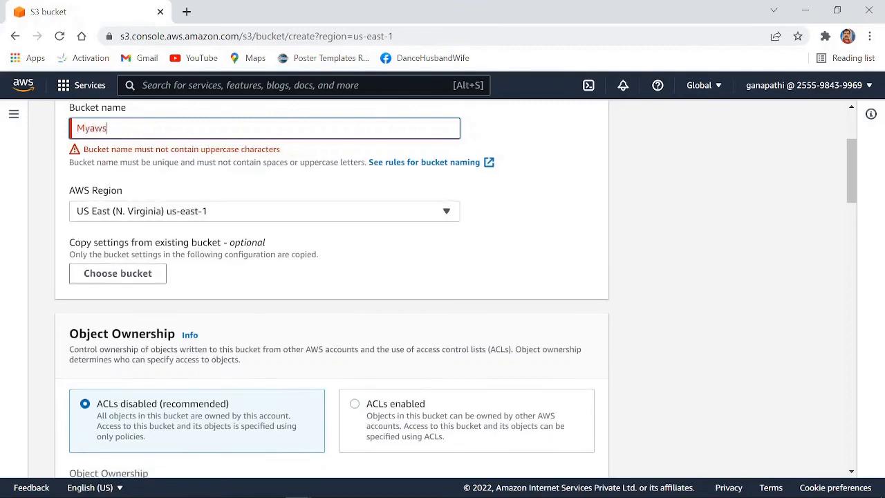
type("bucket")
double_click(116, 128)
key("BackSpace")
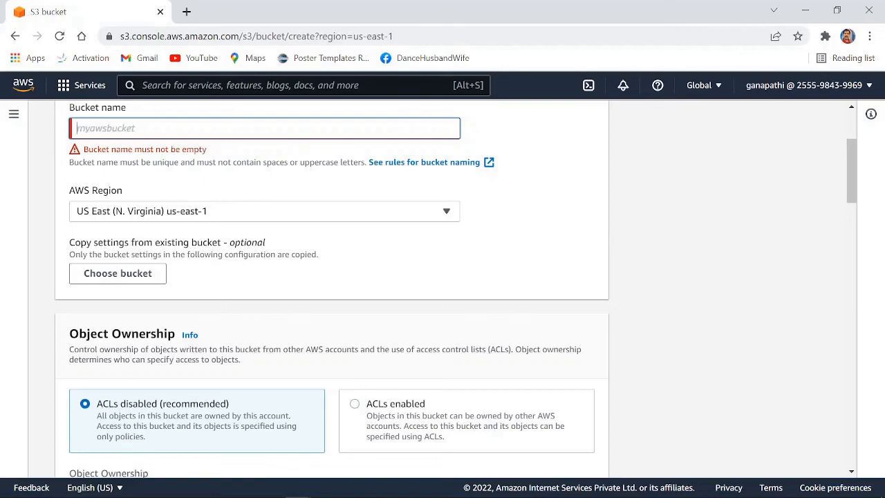
Name the bucket "gana-bucket-for-tutorial", using only hyphens between the words
type("gana-bu")
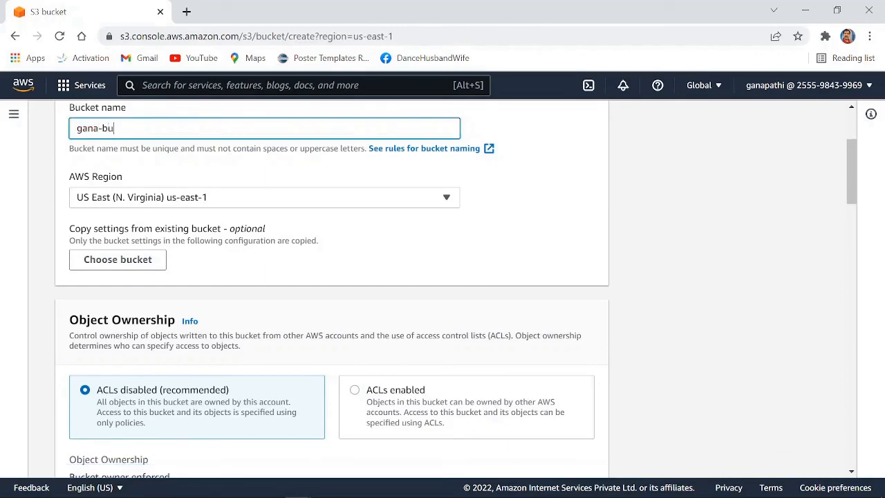
type("cket")
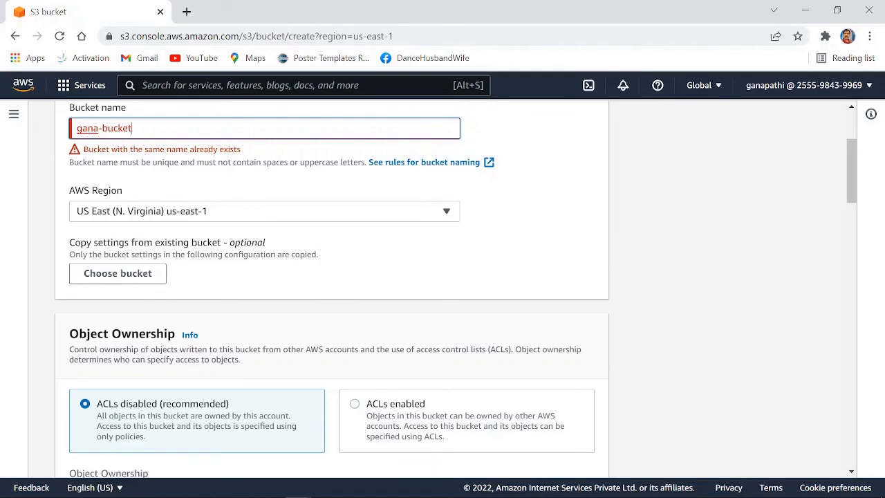
type("t")
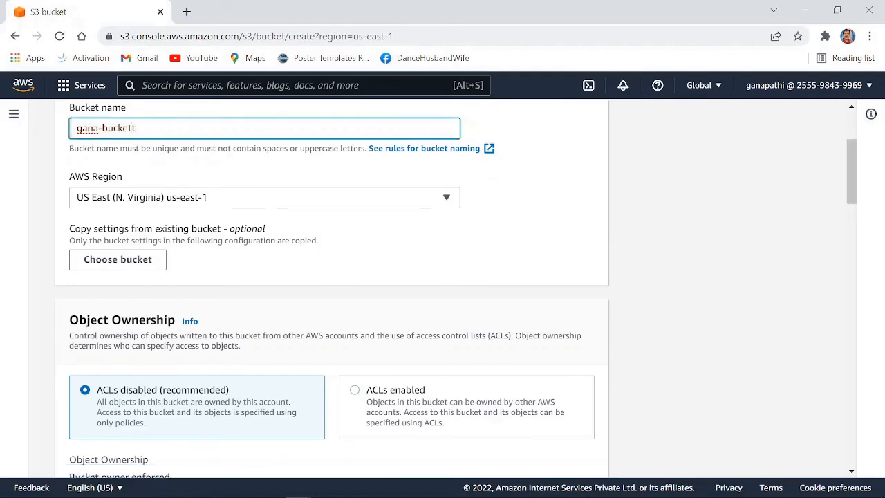
key("BackSpace")
type("_fo")
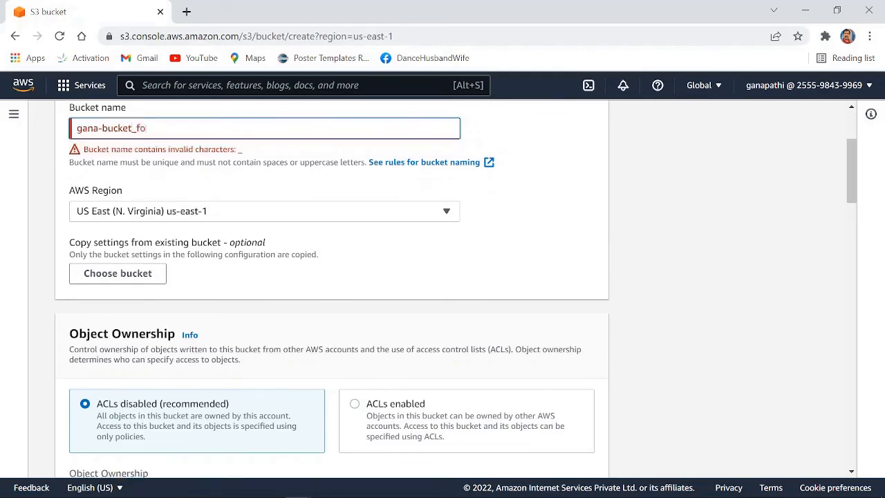
type("r_tu")
type("torial")
left_click(137, 128)
key("BackSpace")
type("-")
key("BackSpace")
type("-")
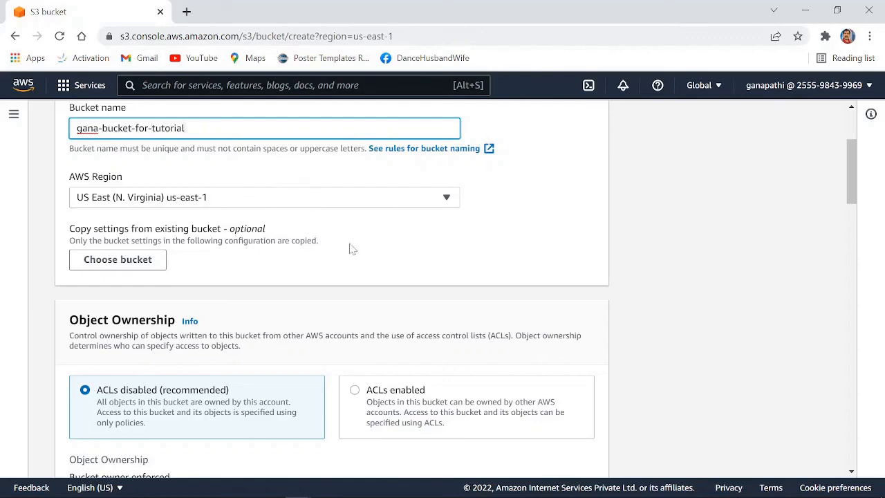
Create the bucket with the configured ownership, encryption and advanced settings, leaving Object Lock disabled
scroll(350, 249, "down", 15)
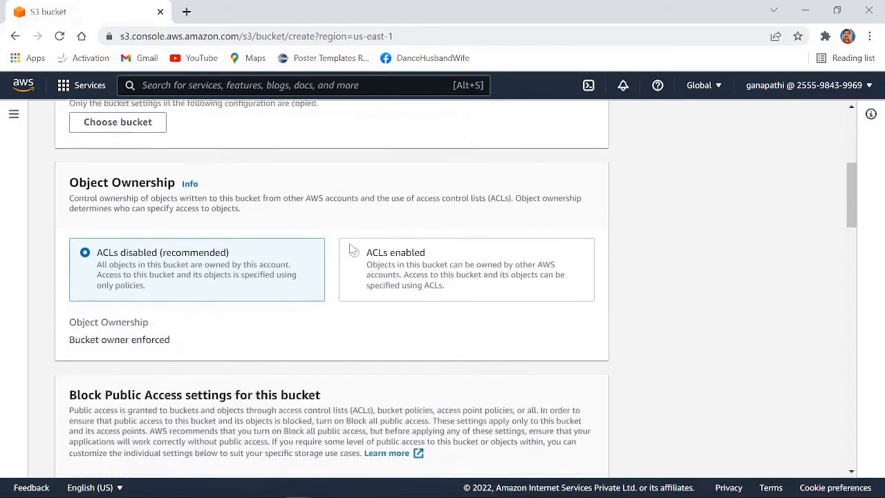
scroll(348, 249, "down", 3)
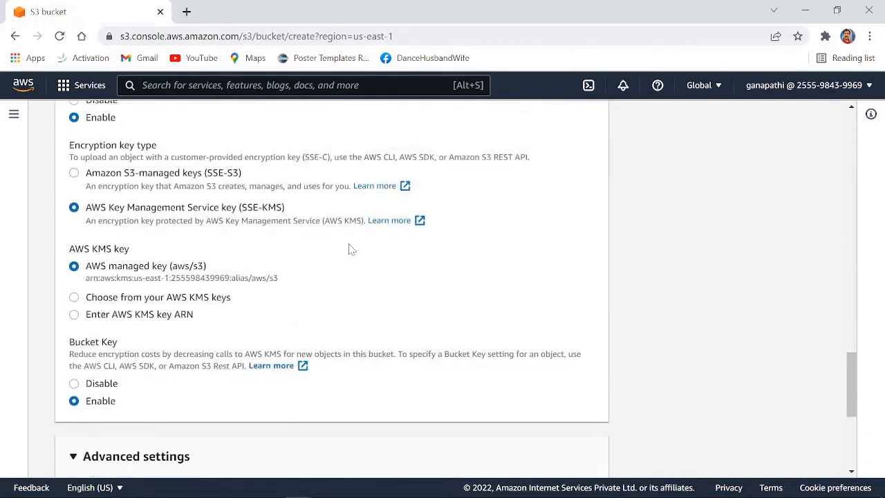
scroll(381, 267, "down", 3)
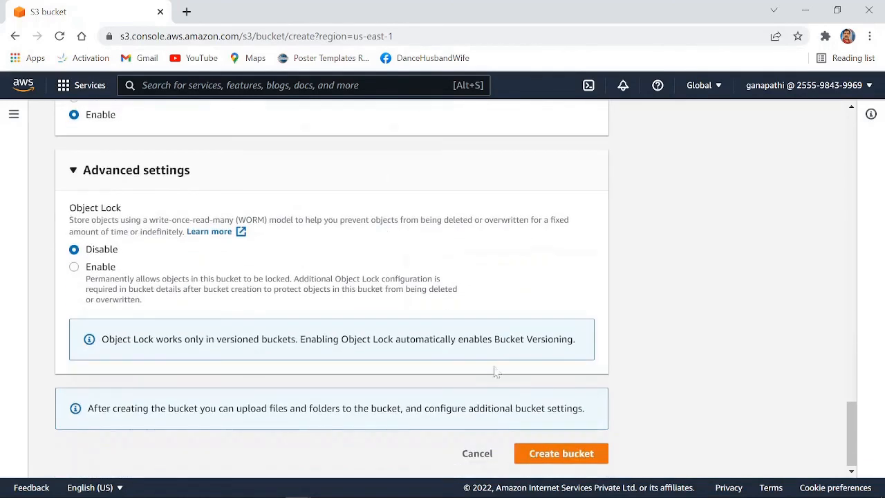
left_click(575, 459)
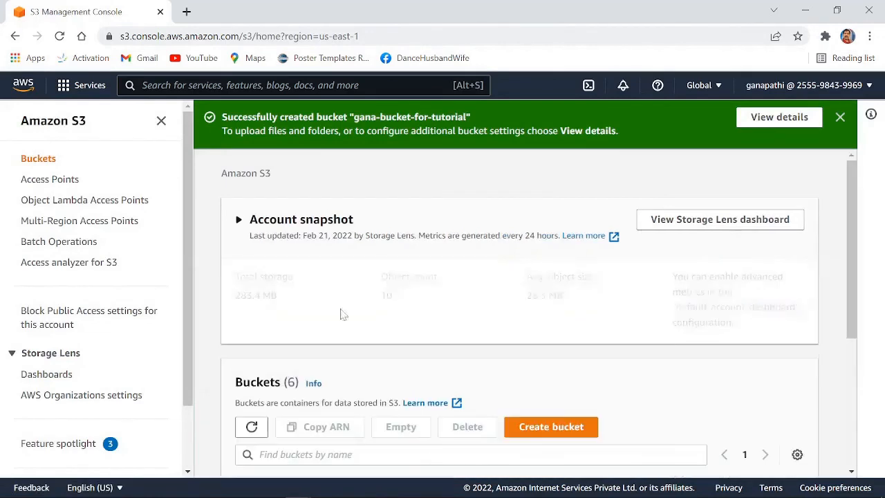
Open the gana-bucket-for-tutorial bucket from the bucket list and view its objects
scroll(414, 370, "down", 3)
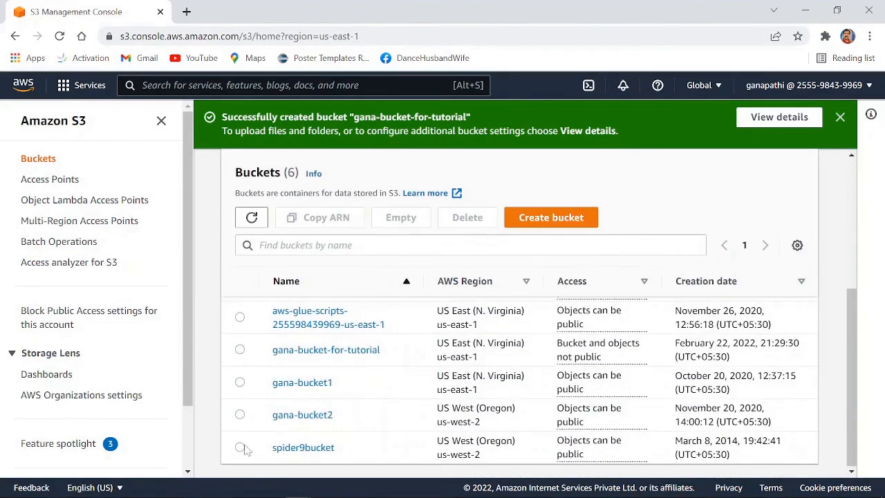
left_click(357, 355)
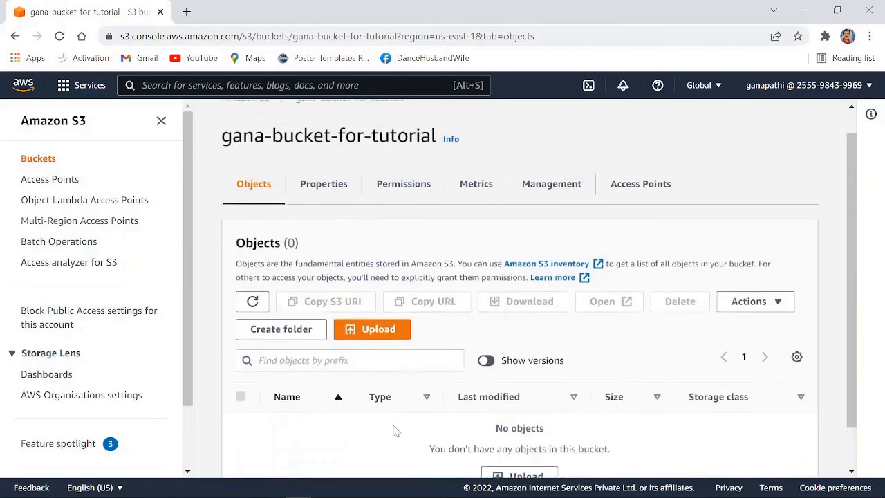
scroll(396, 430, "down", 2)
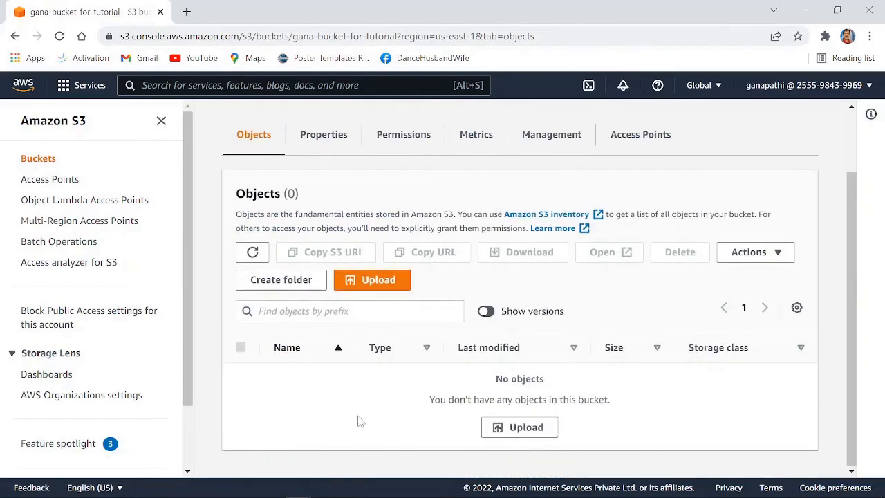